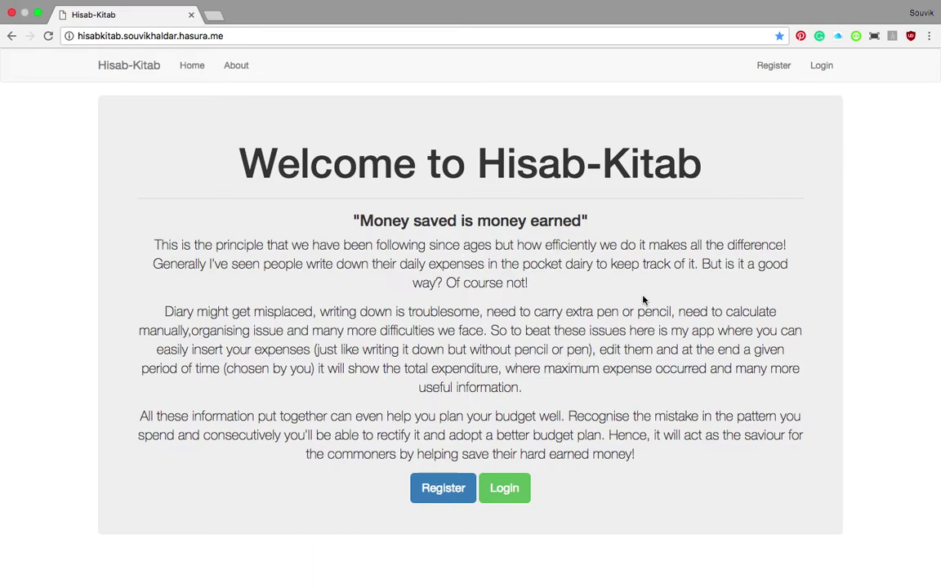
Open the Register page from the Hisab-Kitab welcome page
left_click(446, 491)
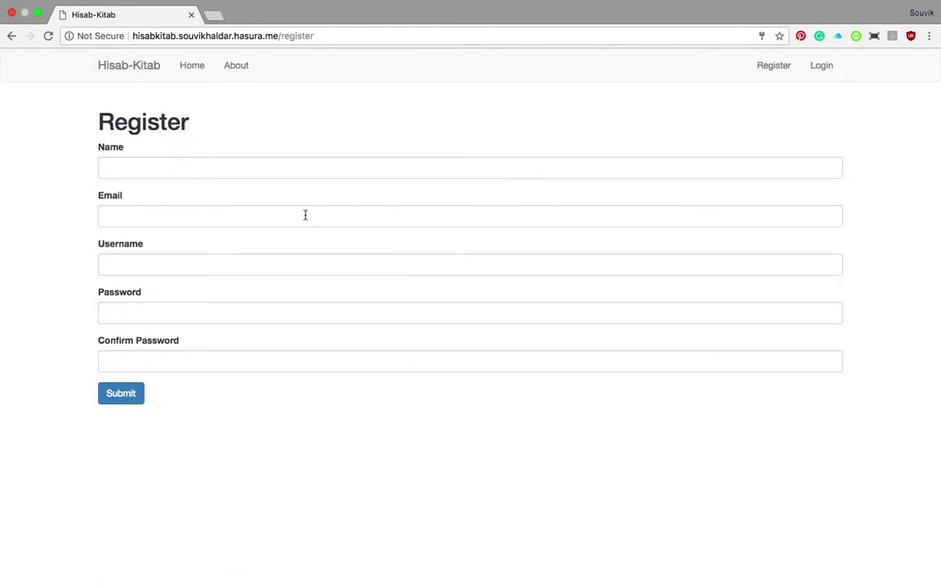
Fill the registration form with the account holder's name, e-mail address, username and password
left_click(183, 166)
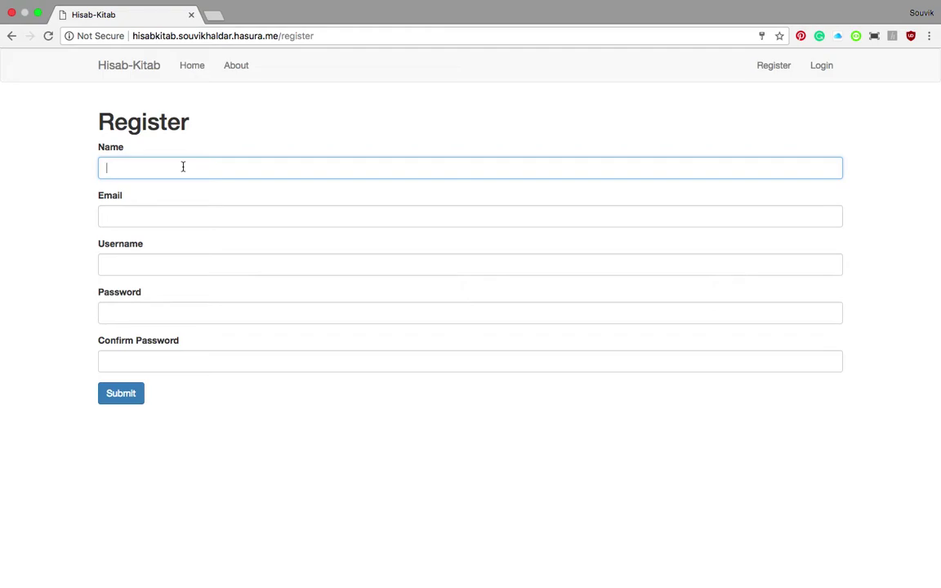
type("Test User")
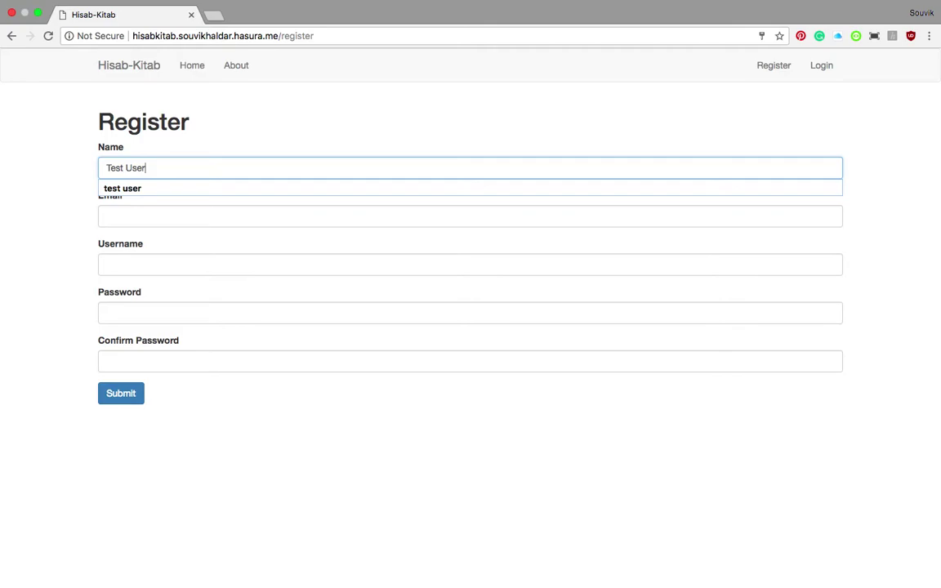
left_click(61, 205)
left_click(128, 222)
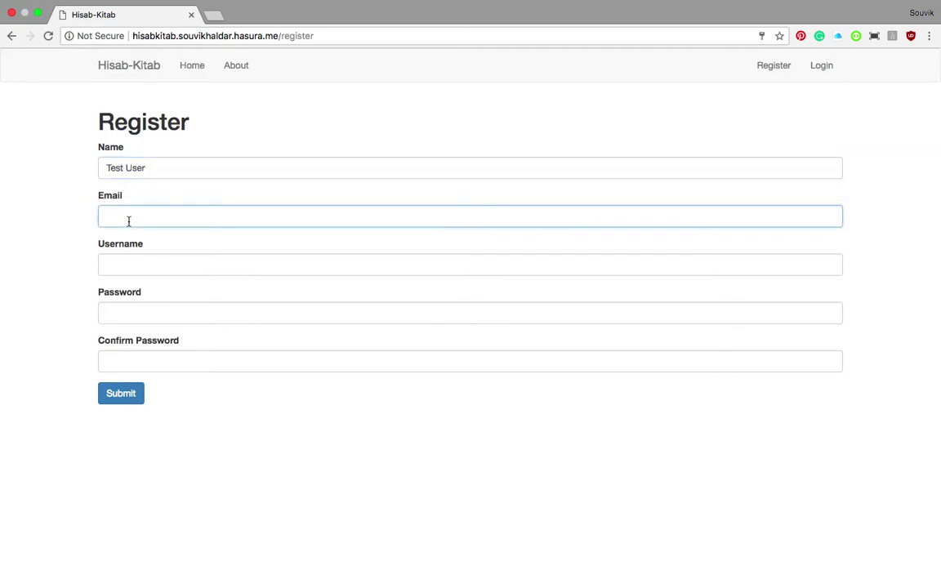
type("user_test@xyz.com")
key("Tab")
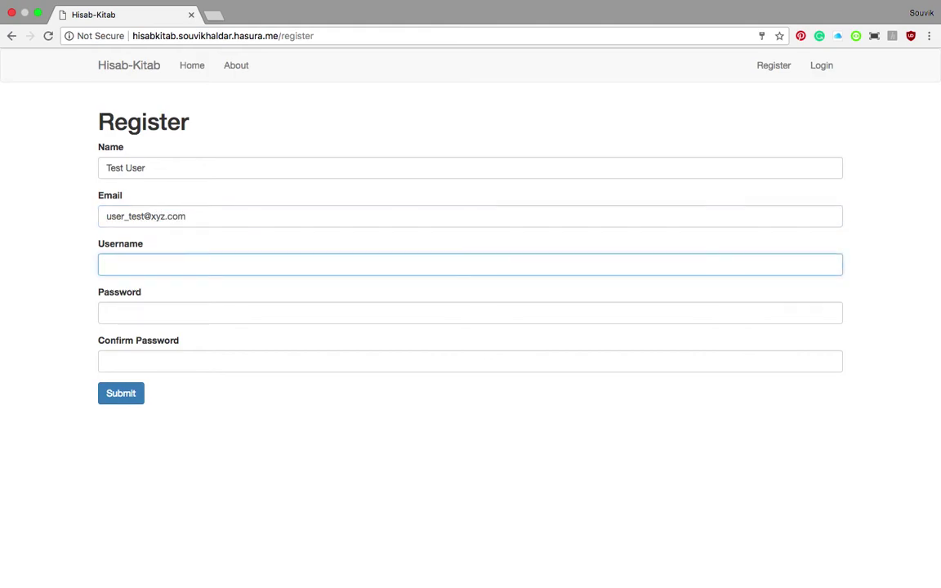
type("user_test")
key("Tab")
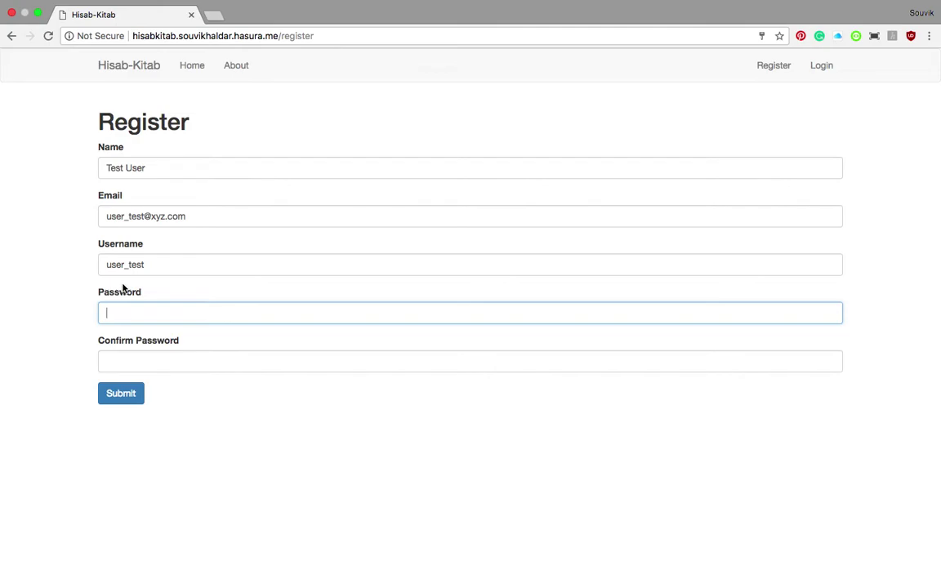
type("test12345")
Submit the form, then clear the name and e-mail fields and submit again
left_click(114, 361)
type("test12345")
left_click(119, 394)
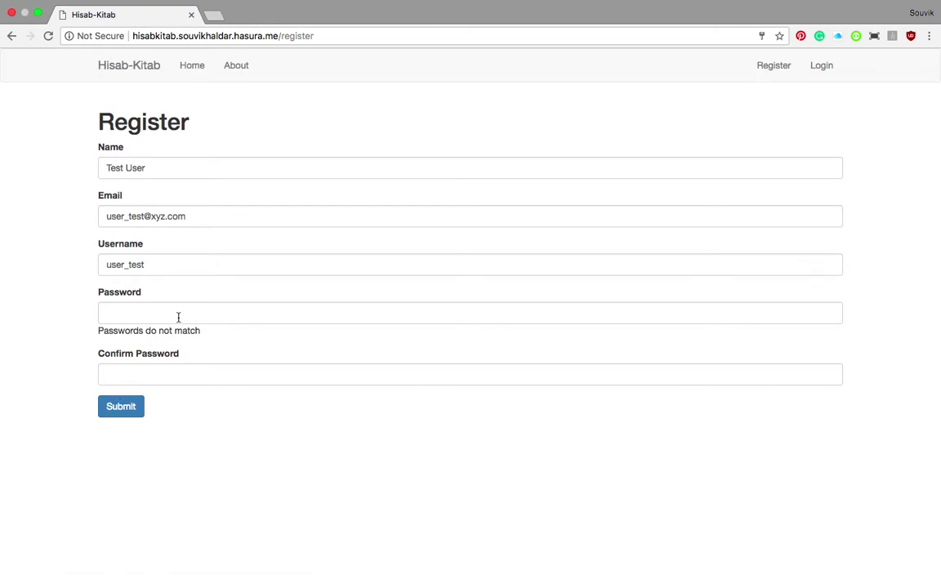
left_click(156, 167)
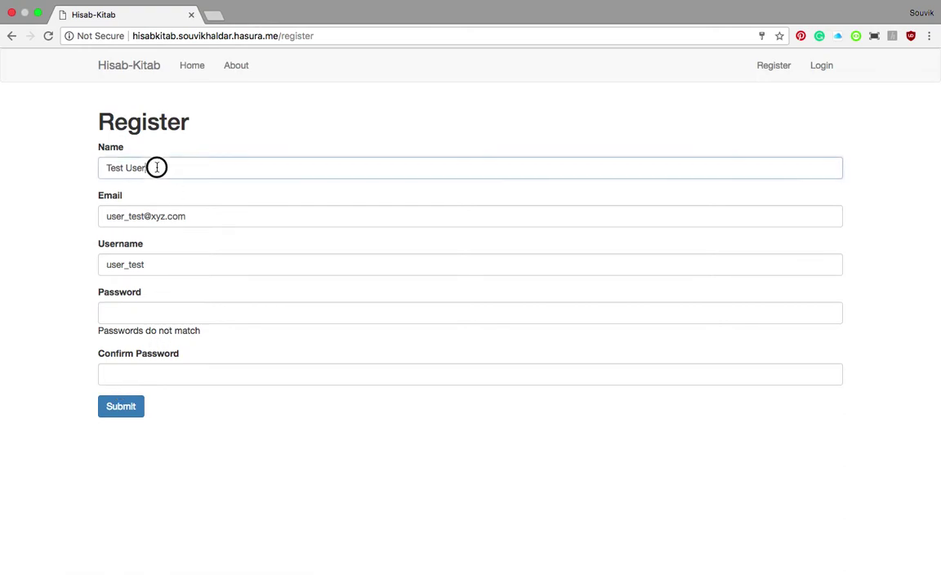
key("super+a")
key("BackSpace")
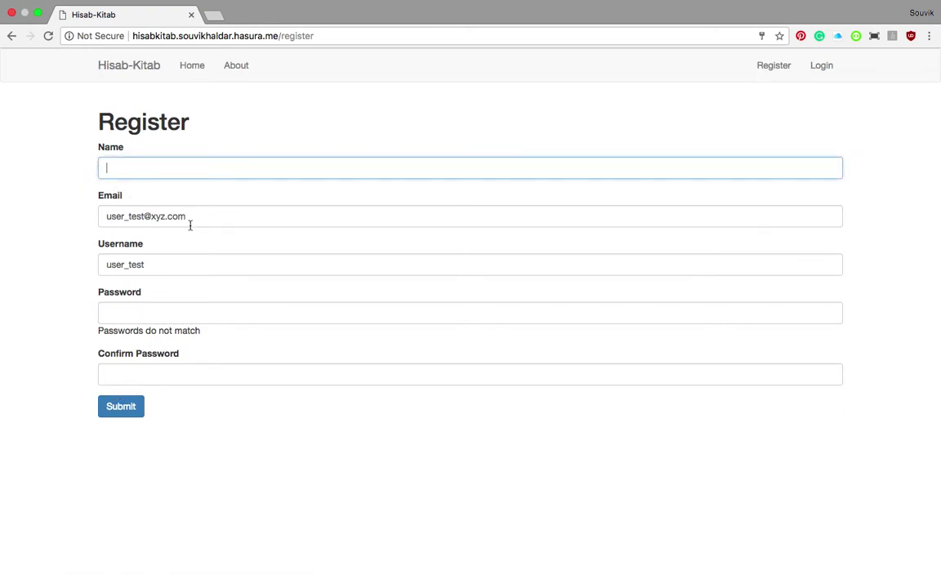
left_click(214, 217)
key("super+a")
key("BackSpace")
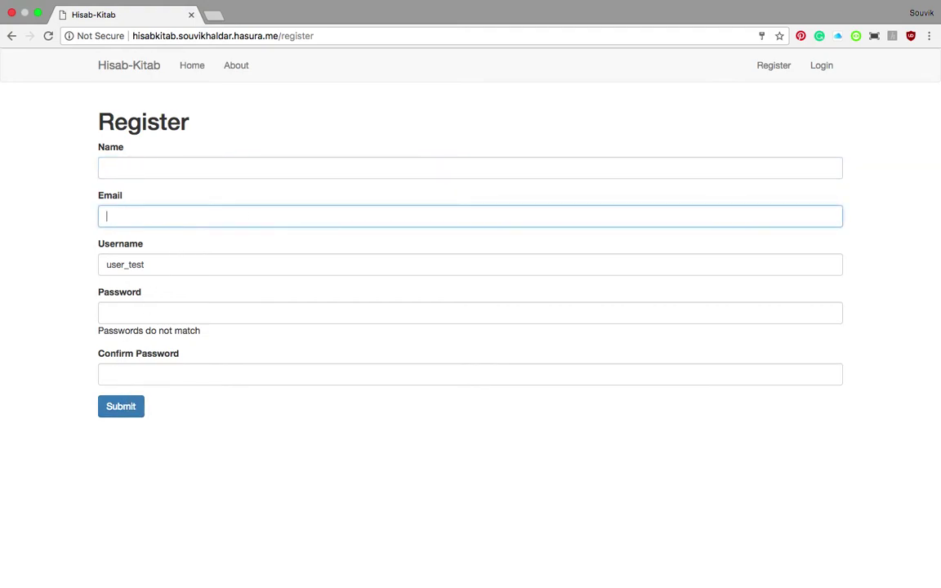
left_click(113, 408)
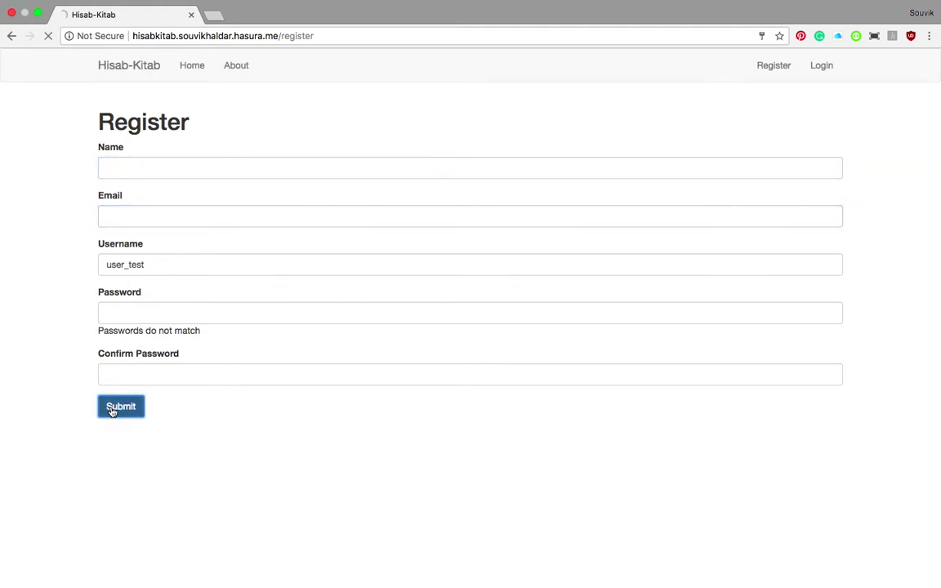
Re-enter the name and remembered e-mail, then type a new password and its confirmation
left_click(195, 170)
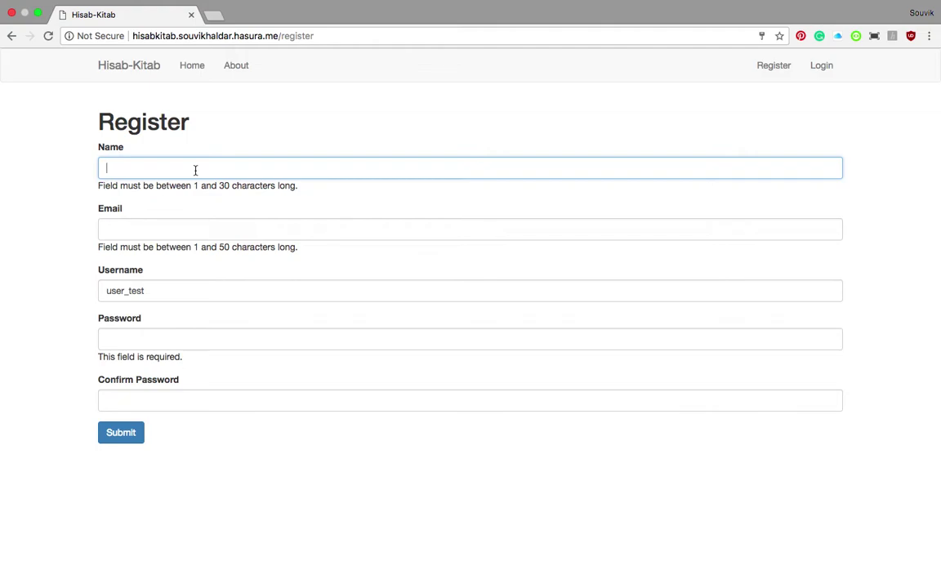
type("Test")
key("Tab")
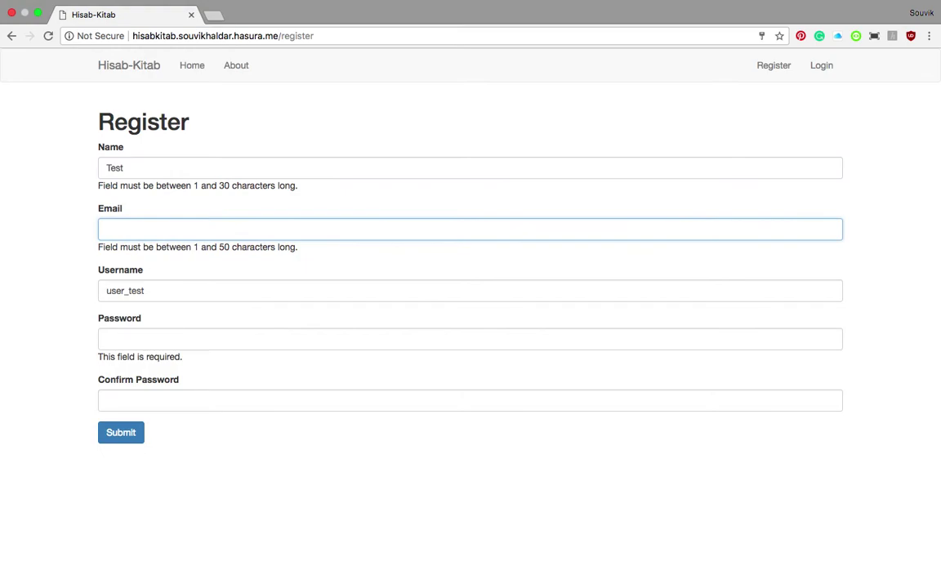
left_click(180, 167)
type("User")
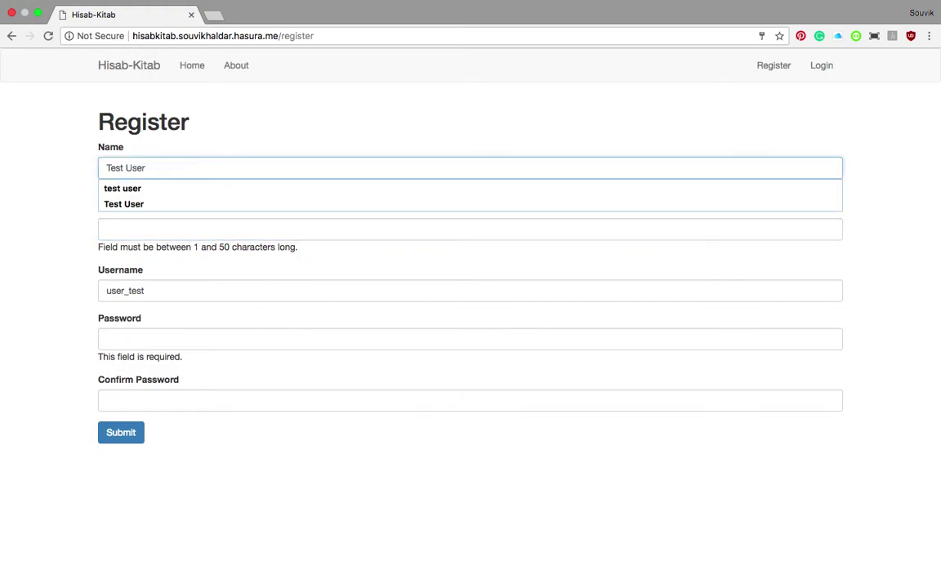
key("Tab")
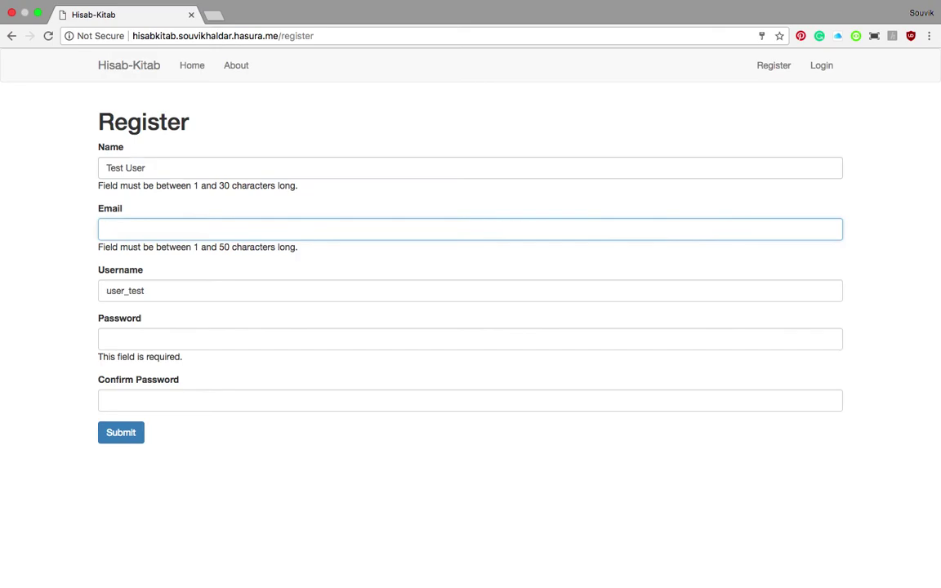
type("user")
key("Down")
key("Return")
key("Tab")
key("Tab")
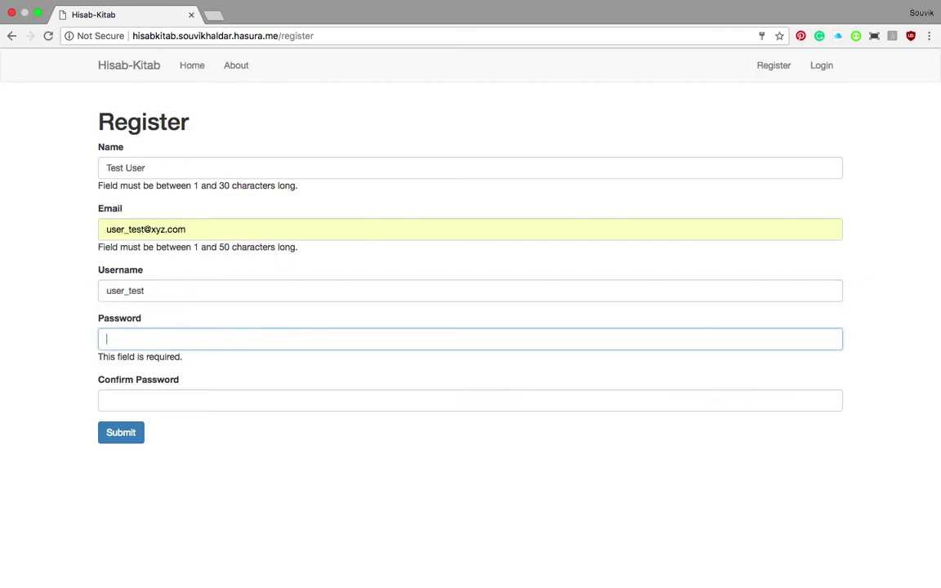
type("123456789")
key("Tab")
type("1234567")
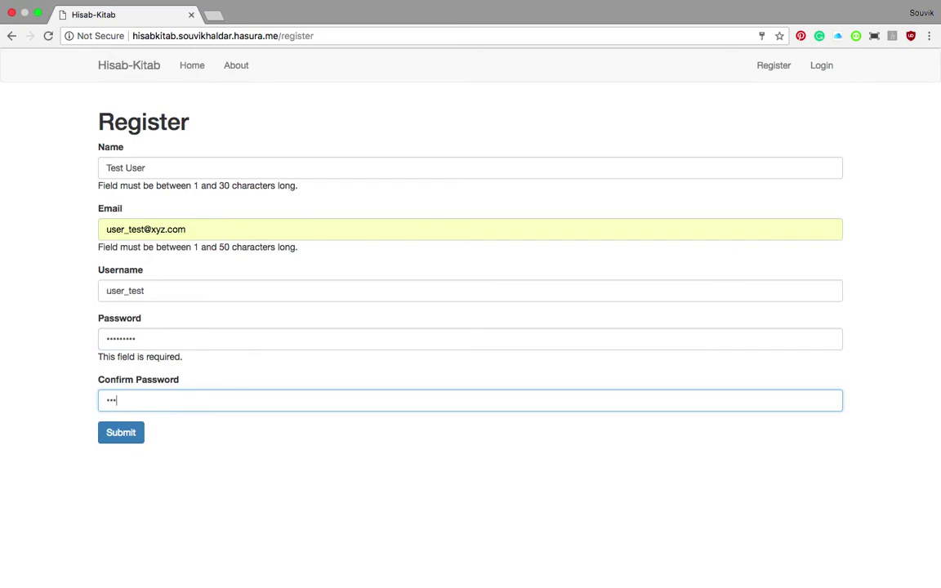
type("89")
Complete the registration, decline saving the password, and log in with the new account's username
left_click(121, 433)
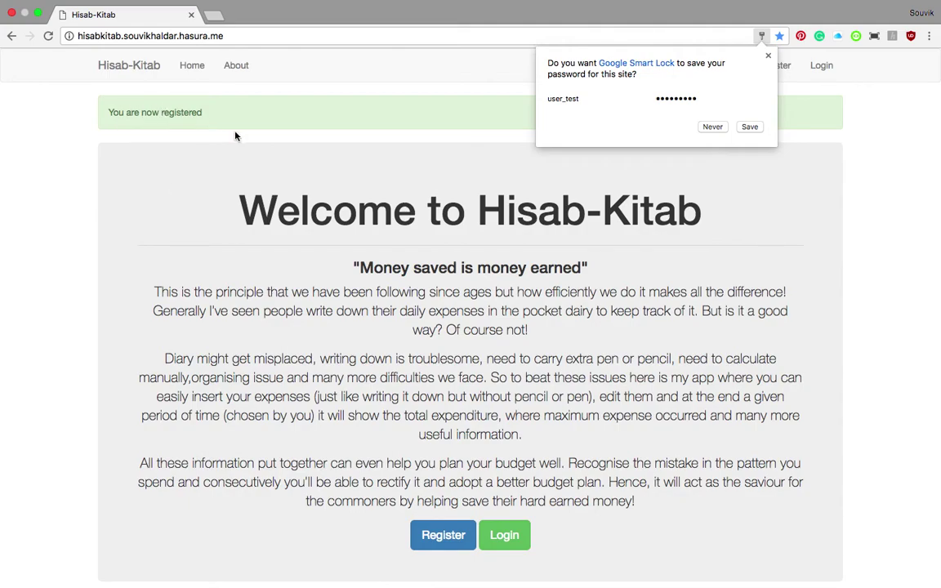
left_click(717, 130)
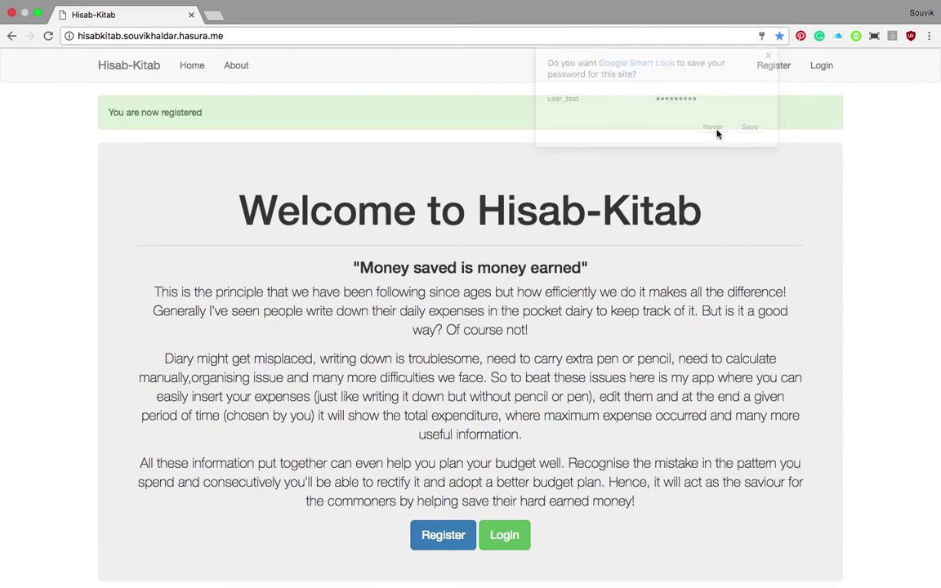
left_click(823, 67)
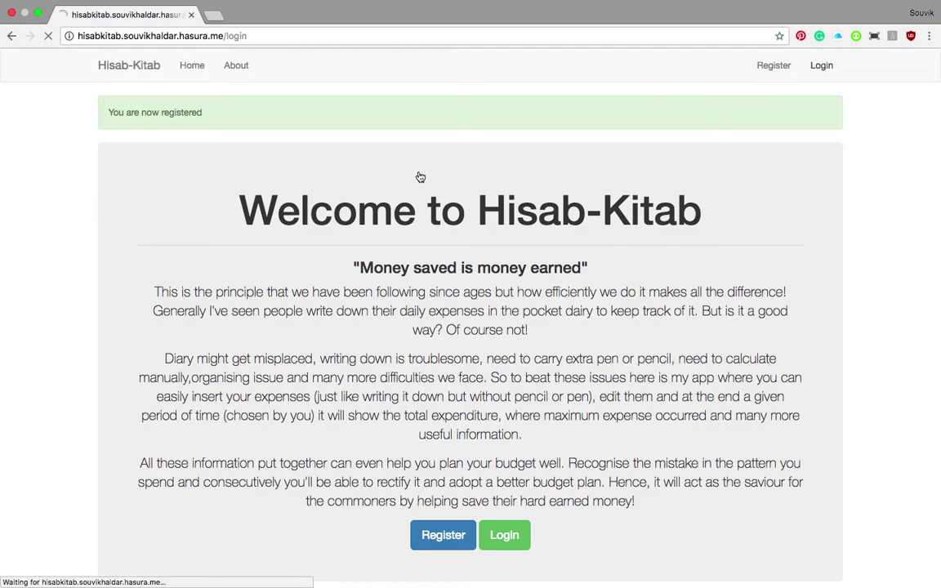
double_click(138, 171)
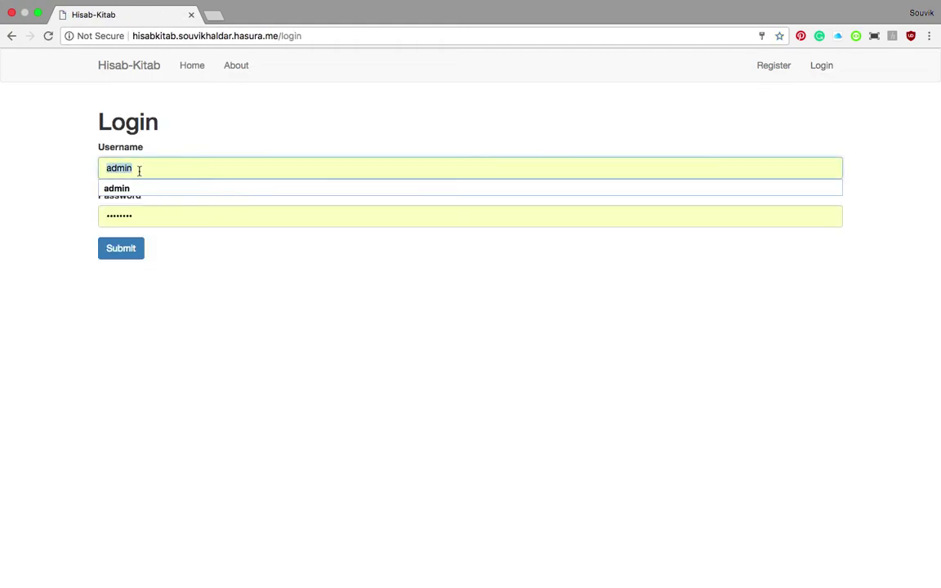
type("user")
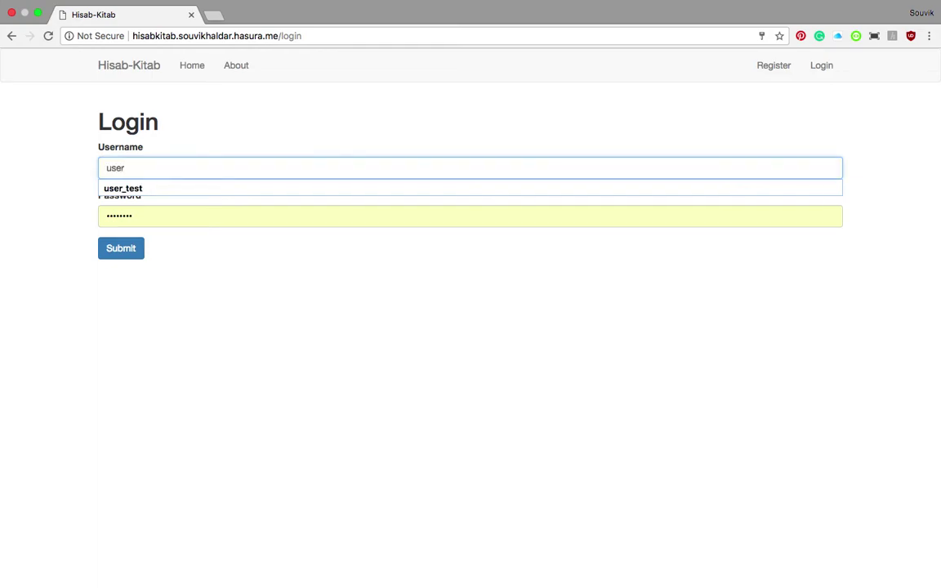
key("Down")
key("Return")
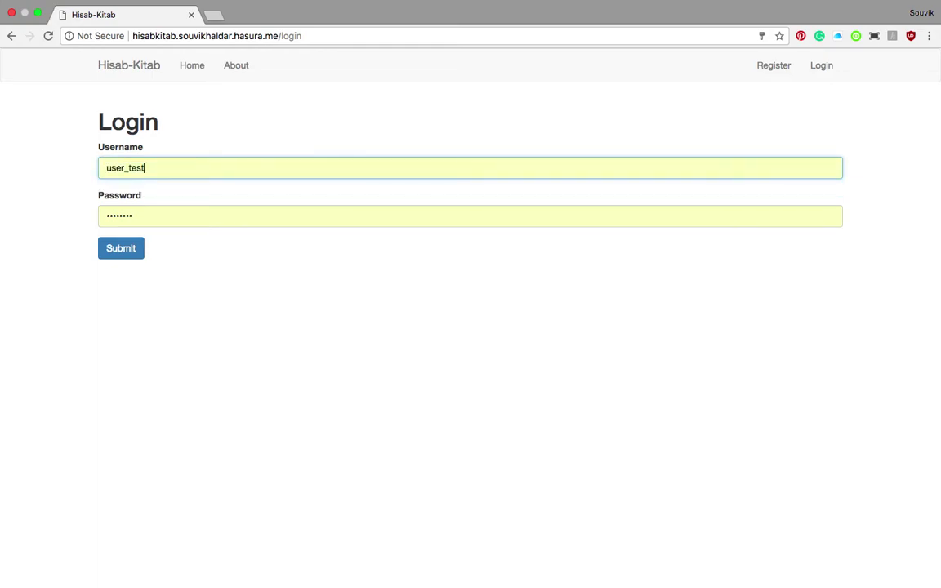
key("Tab")
type("*********")
key("Return")
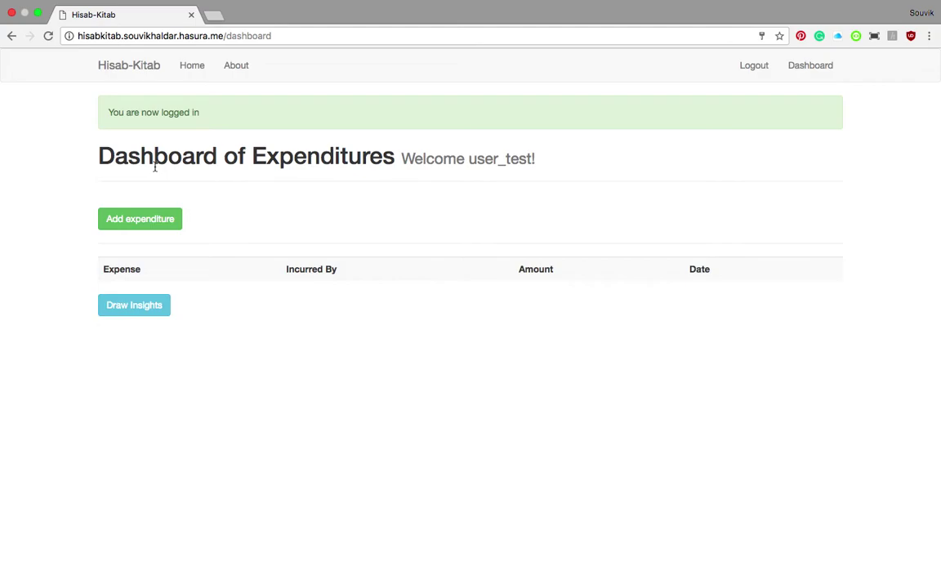
Add a Bus expenditure of 45
left_click(129, 223)
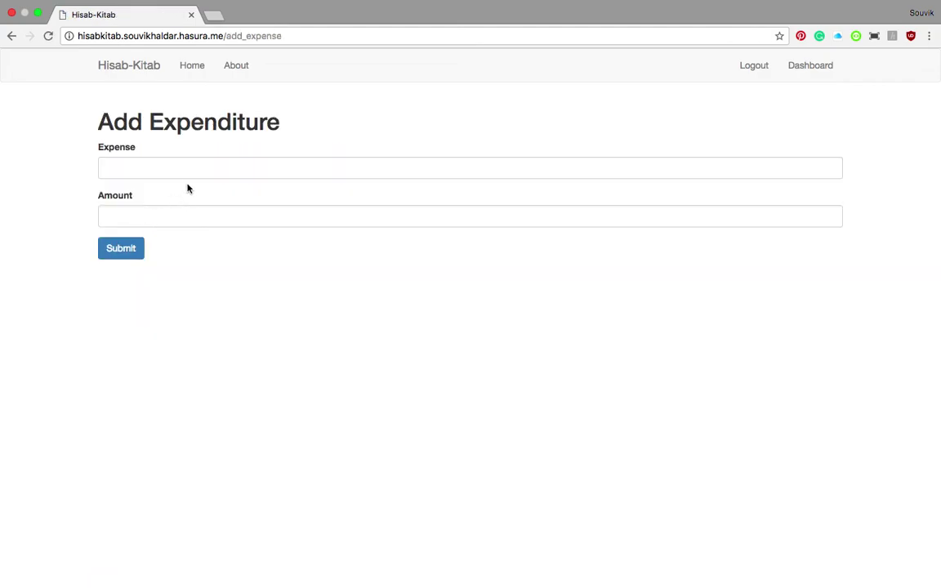
left_click(181, 170)
type("Bus")
key("Tab")
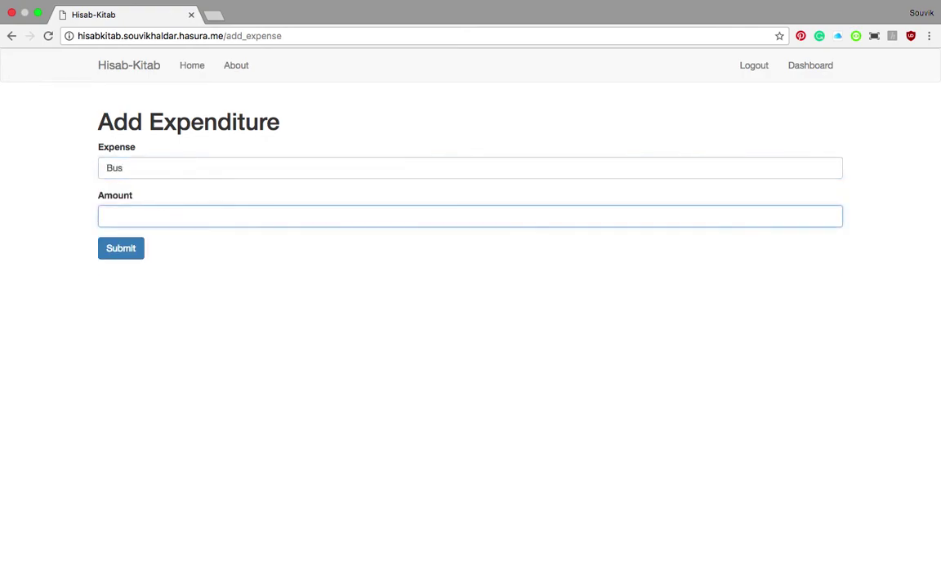
type("45")
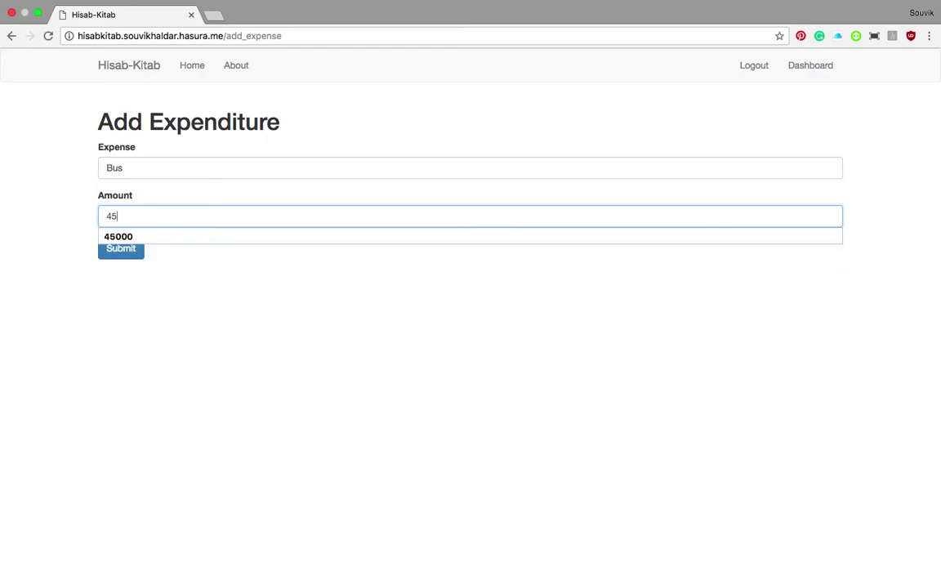
left_click(125, 255)
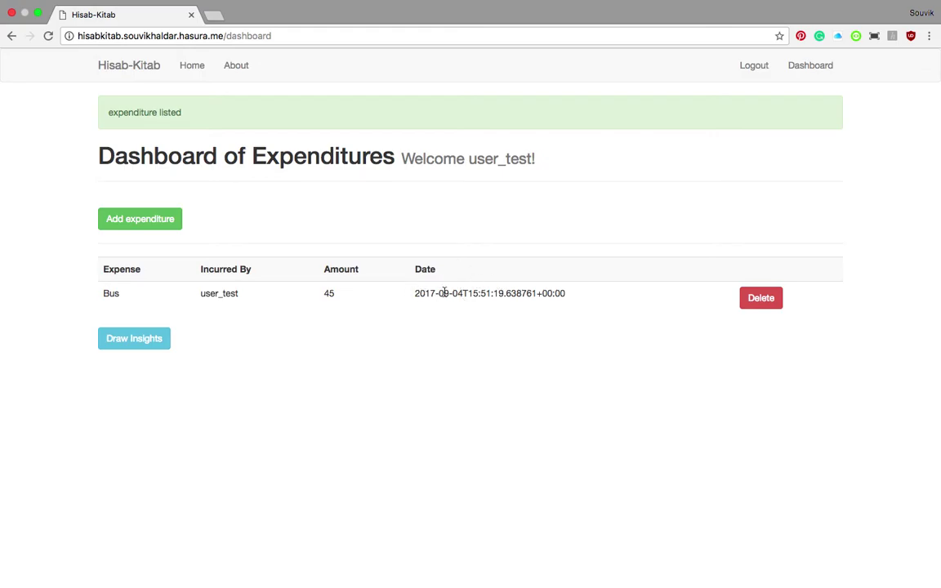
Add a Shirt expenditure of 2000
left_click(151, 218)
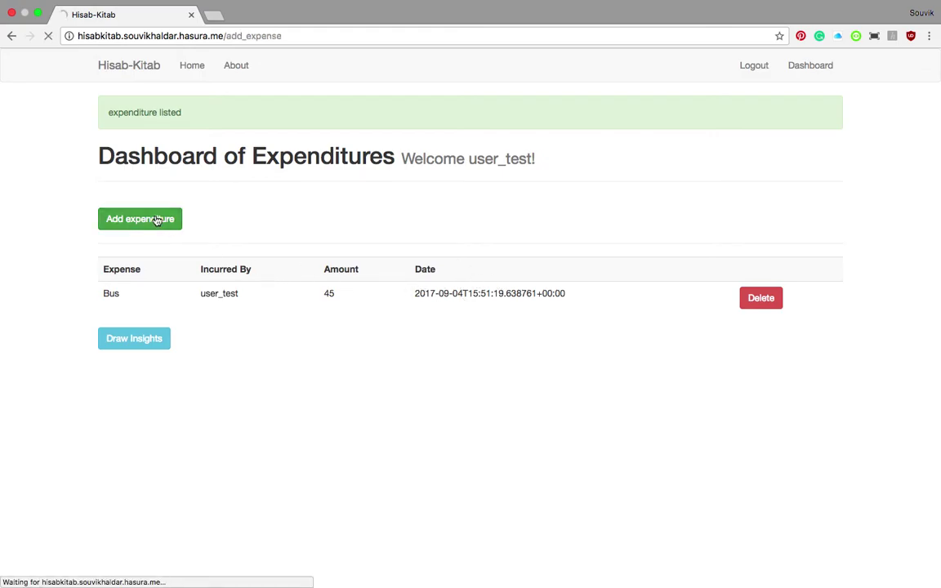
left_click(165, 167)
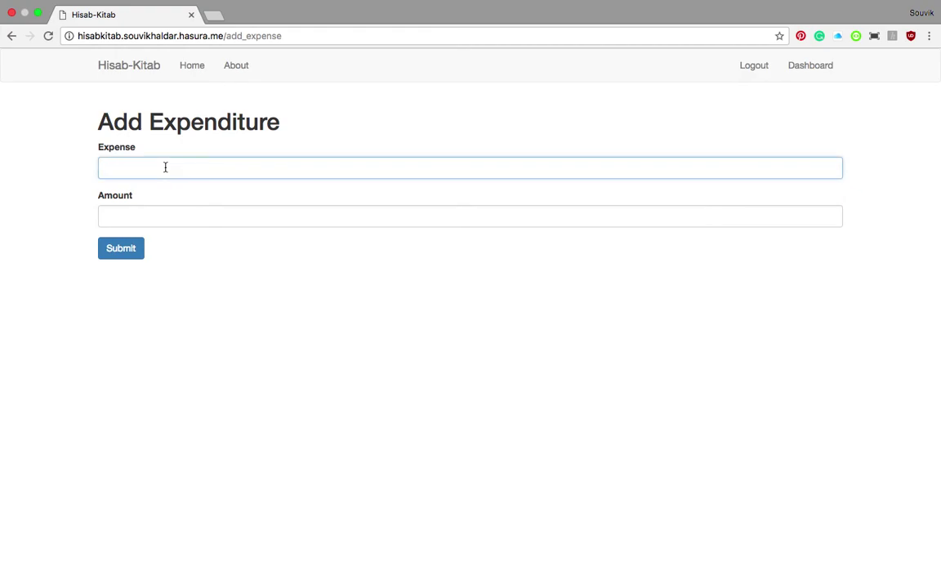
type("Sh")
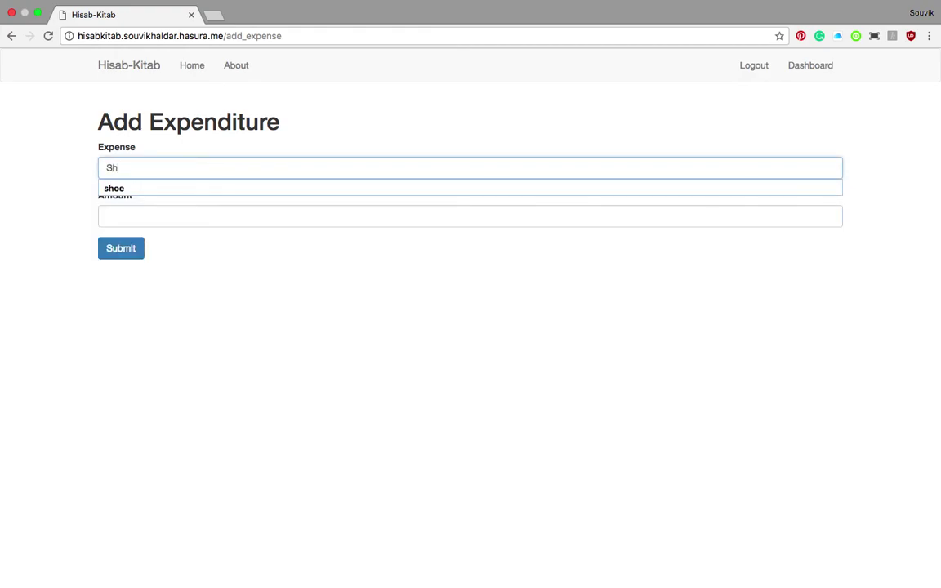
type("irt")
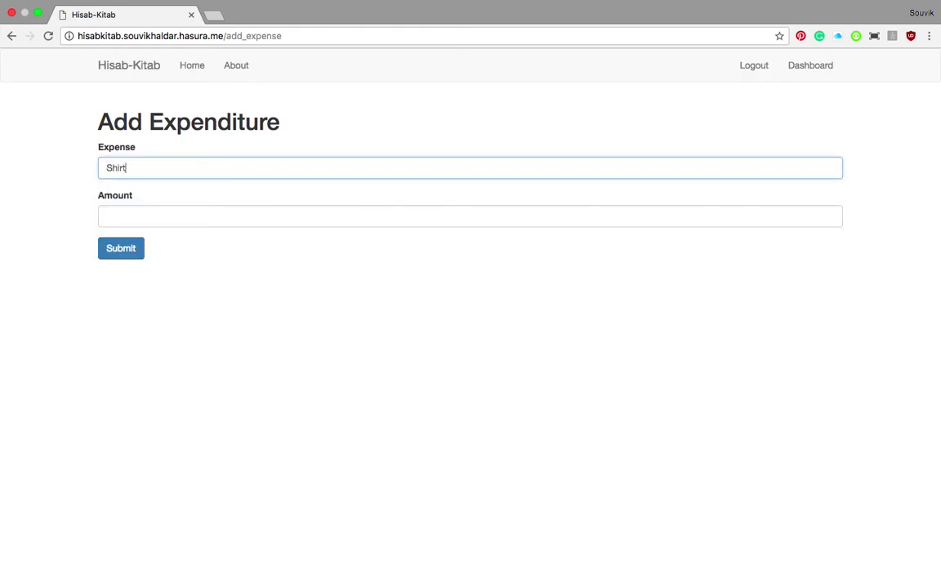
left_click(106, 215)
type("20")
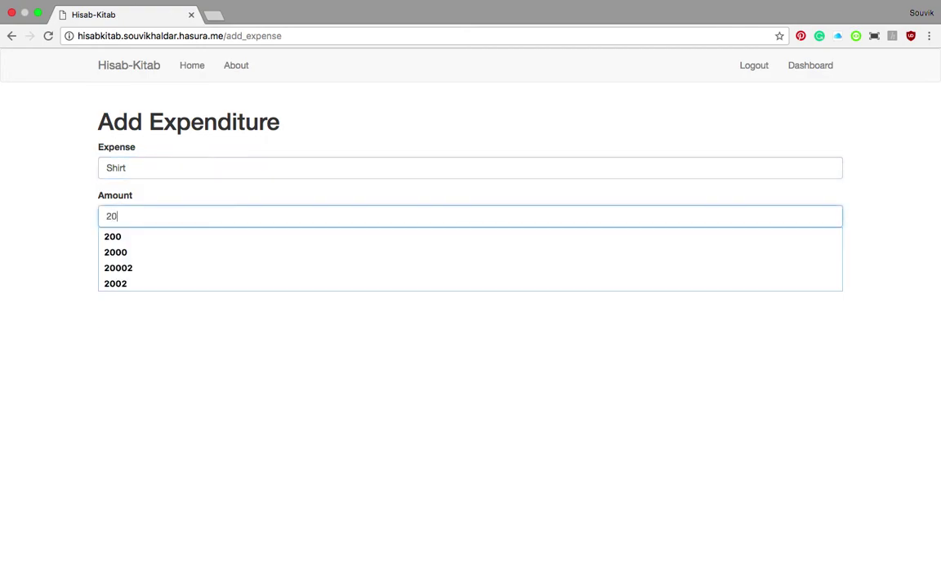
type("00")
left_click(47, 242)
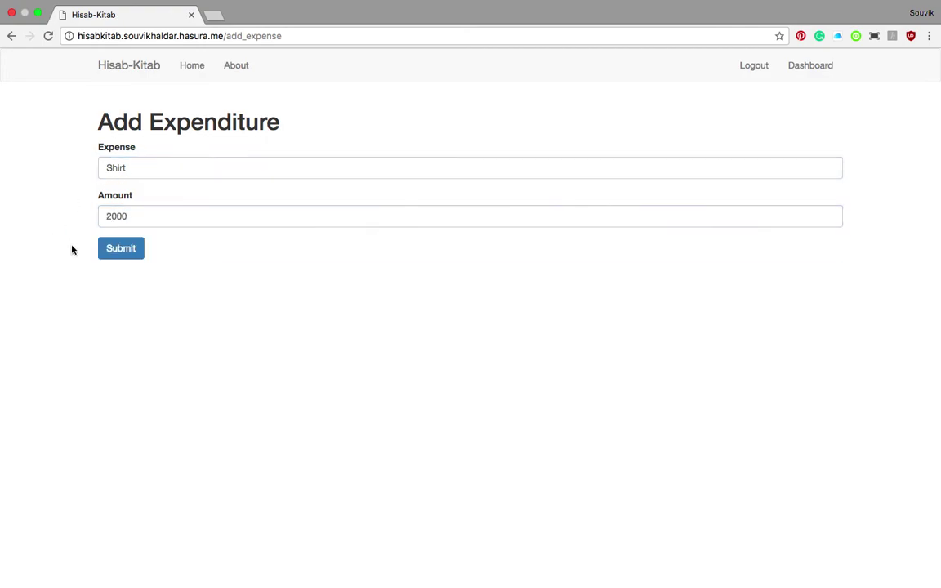
left_click(124, 250)
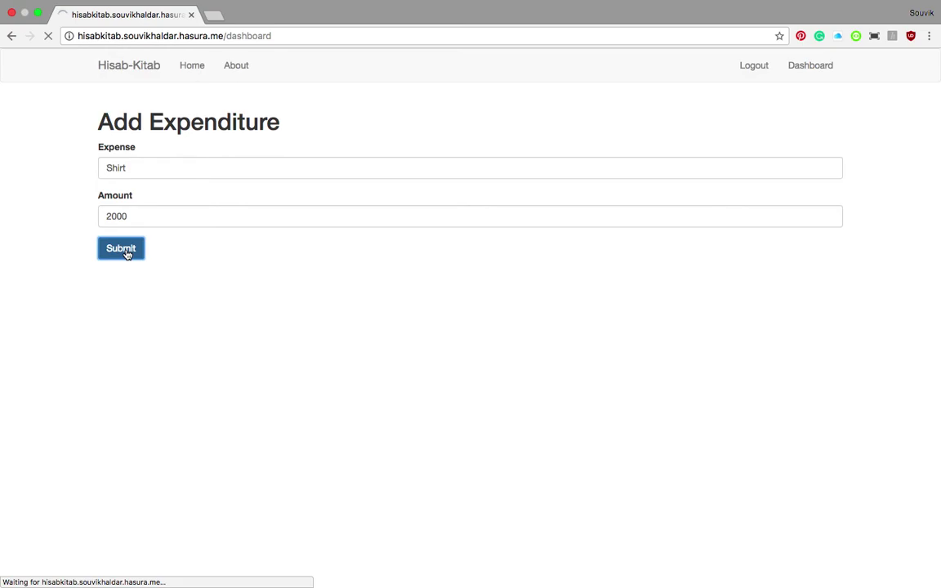
Add a Pen expenditure of 50
left_click(137, 217)
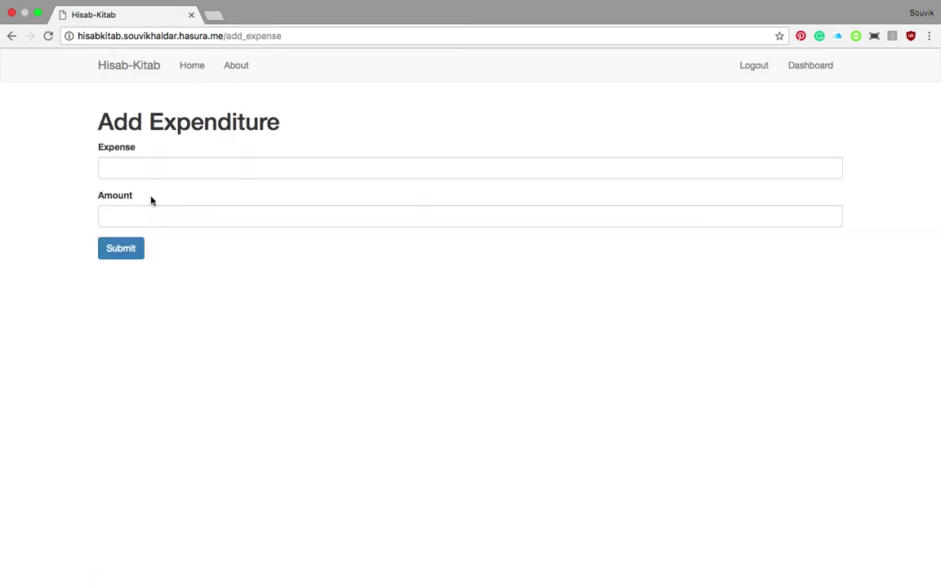
left_click(155, 167)
type("Pen")
left_click(106, 215)
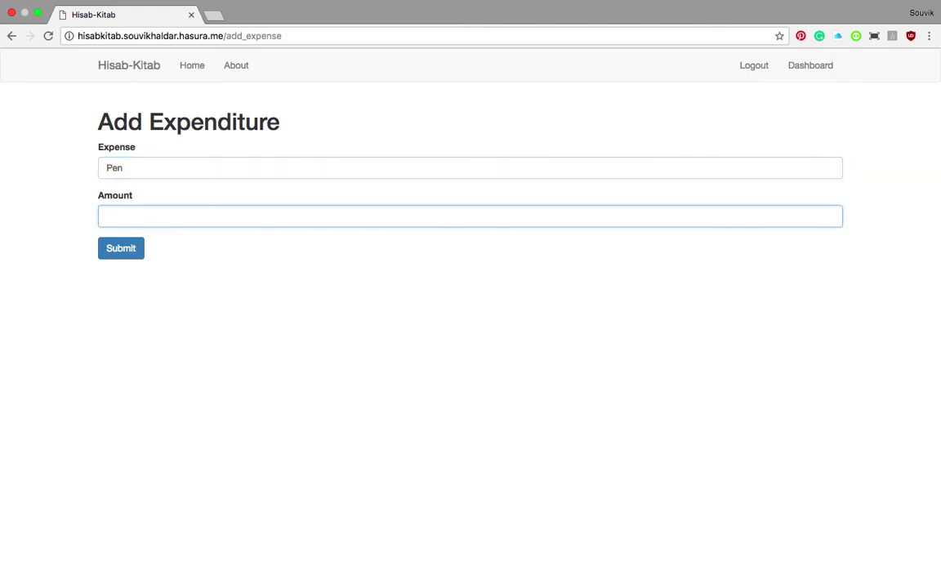
type("50")
left_click(59, 267)
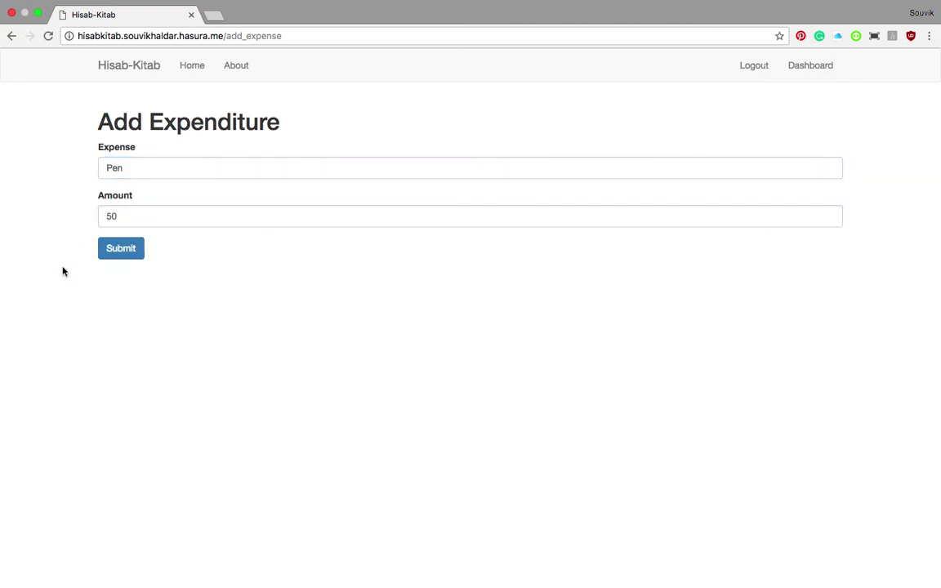
left_click(121, 249)
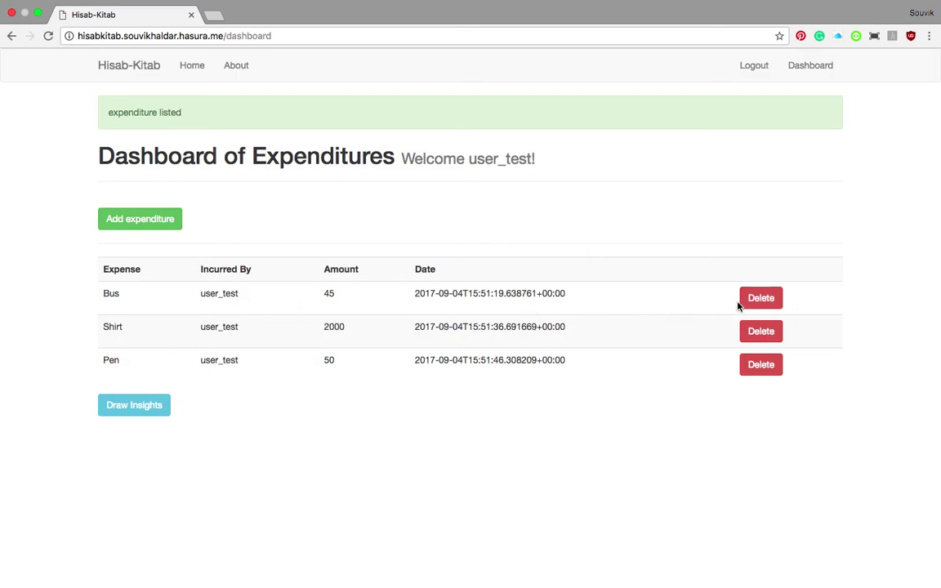
Delete the Bus row from the dashboard's expenditures table
left_click(765, 302)
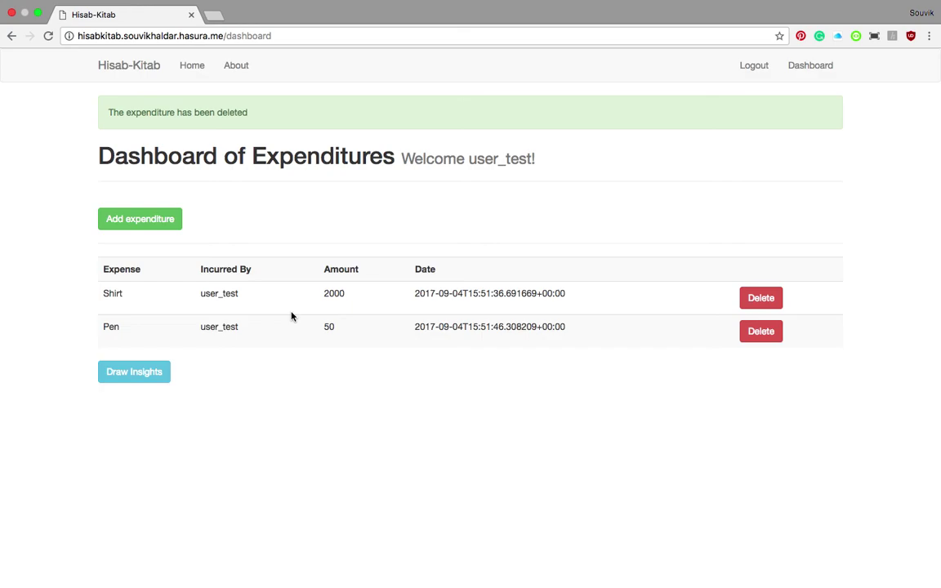
Show the Draw Insights summary of the remaining Shirt and Pen expenses
left_click(124, 374)
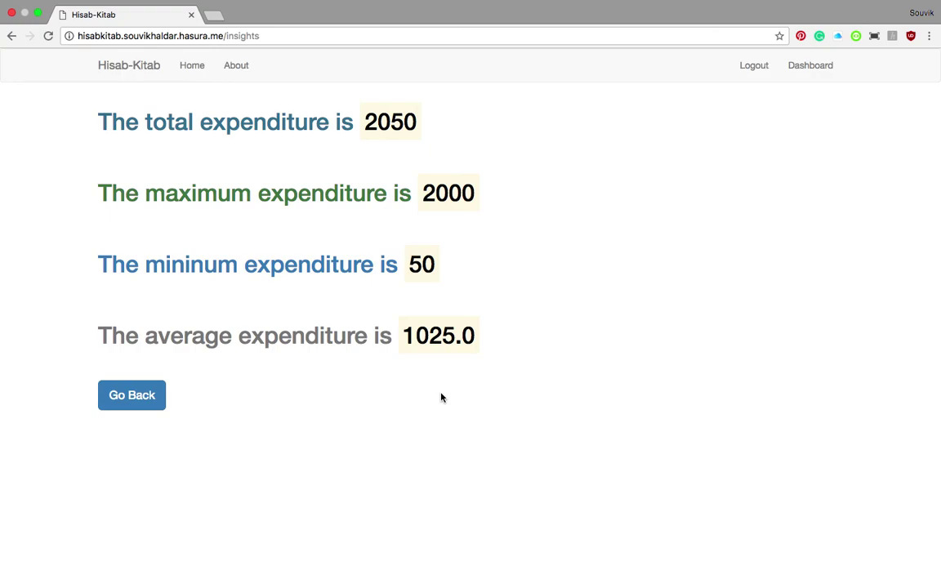
Return to the dashboard, browse the About the creator page, then go Home
left_click(141, 395)
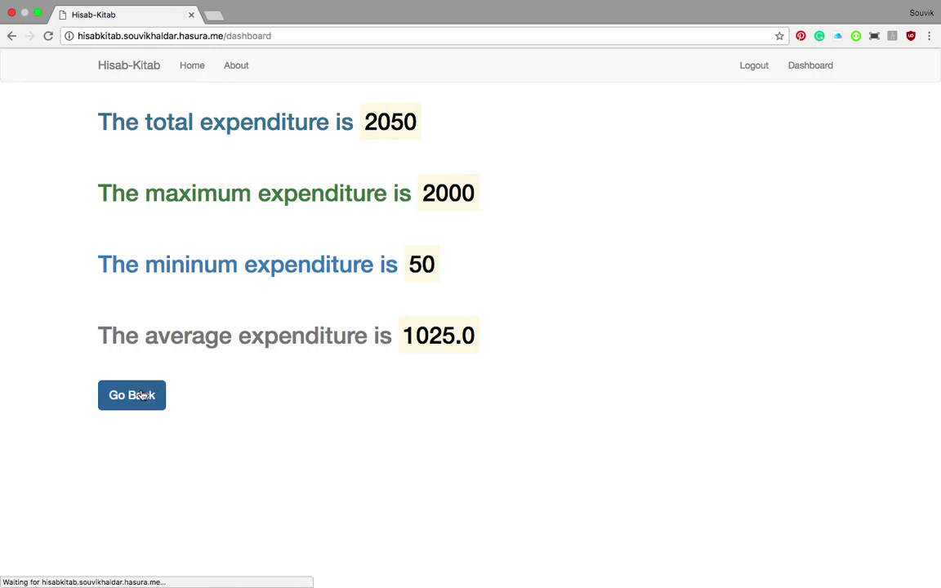
left_click(237, 67)
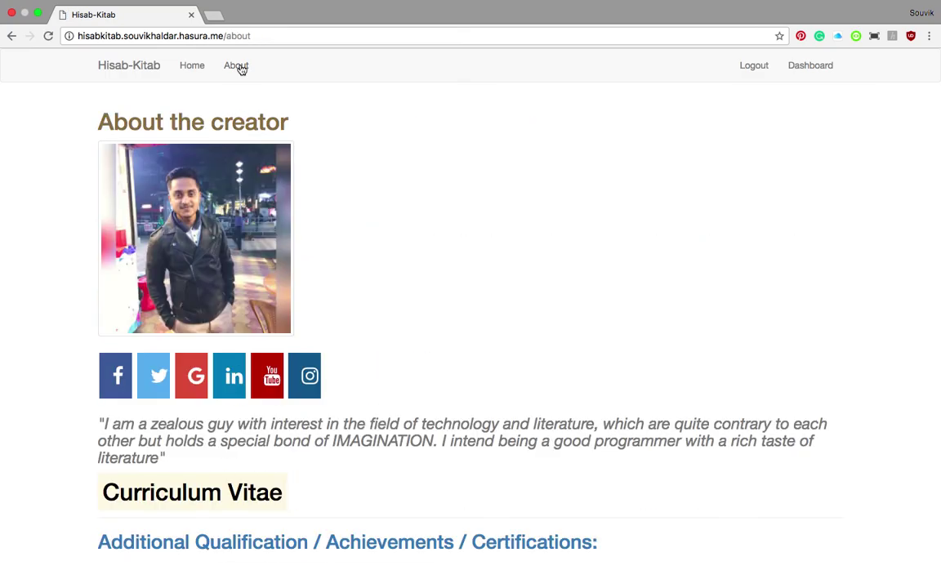
scroll(298, 214, "down", 2)
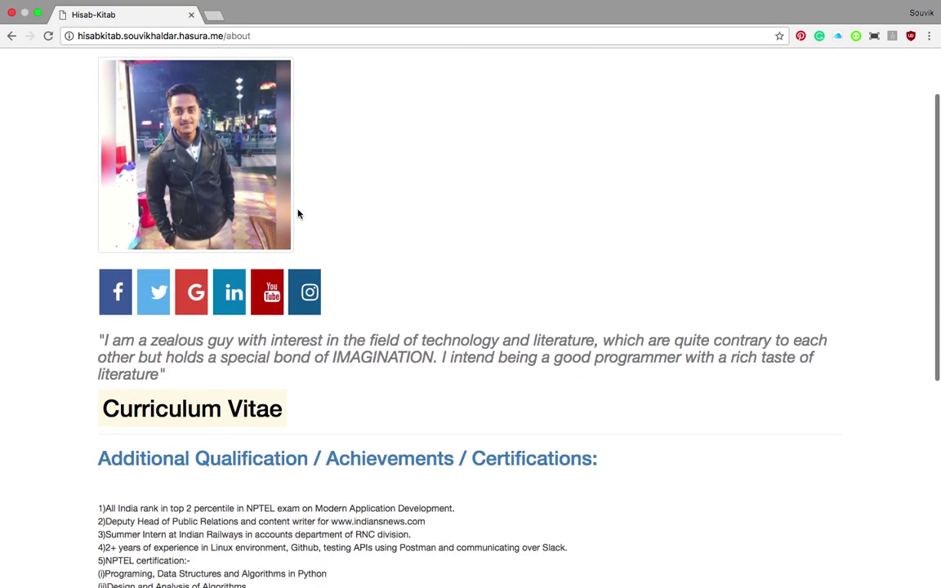
scroll(444, 263, "down", 8)
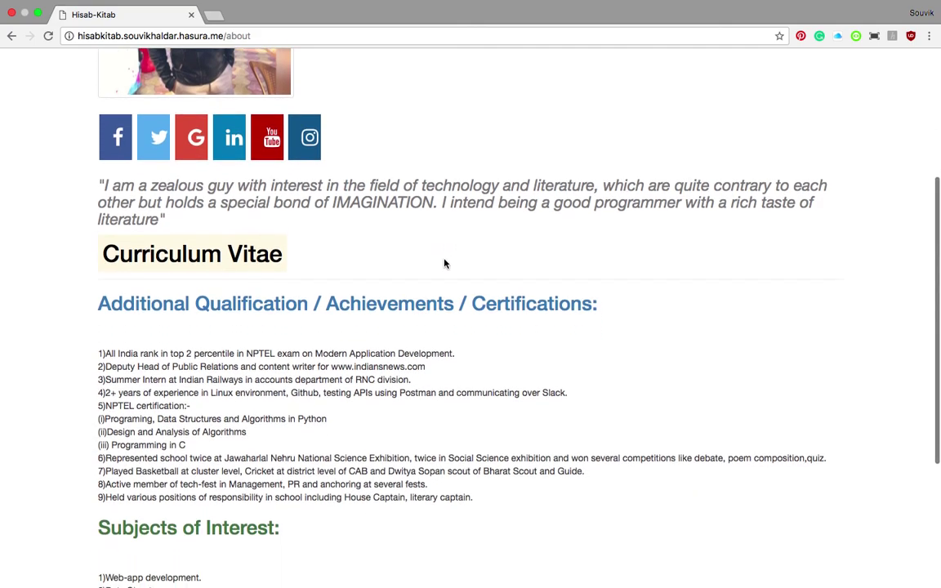
scroll(445, 263, "up", 10)
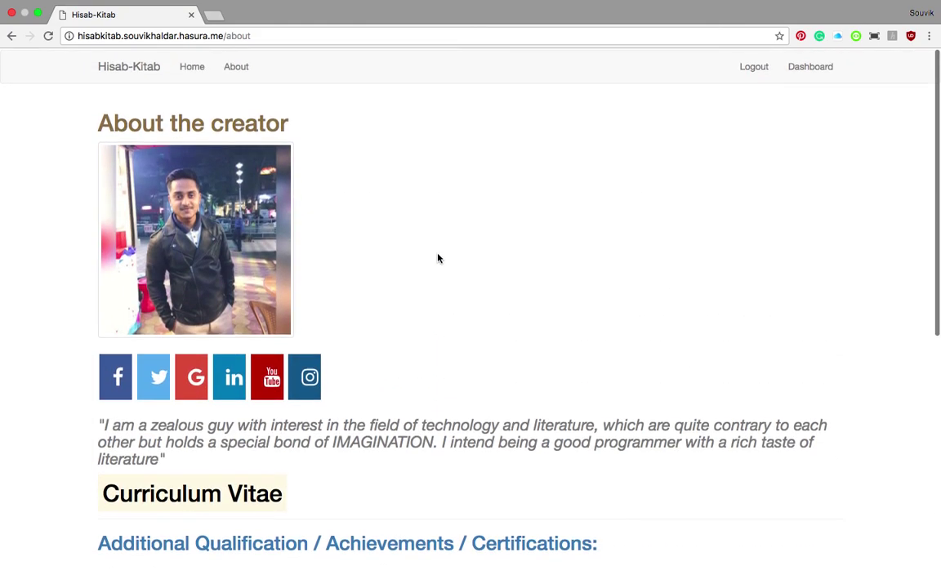
left_click(192, 68)
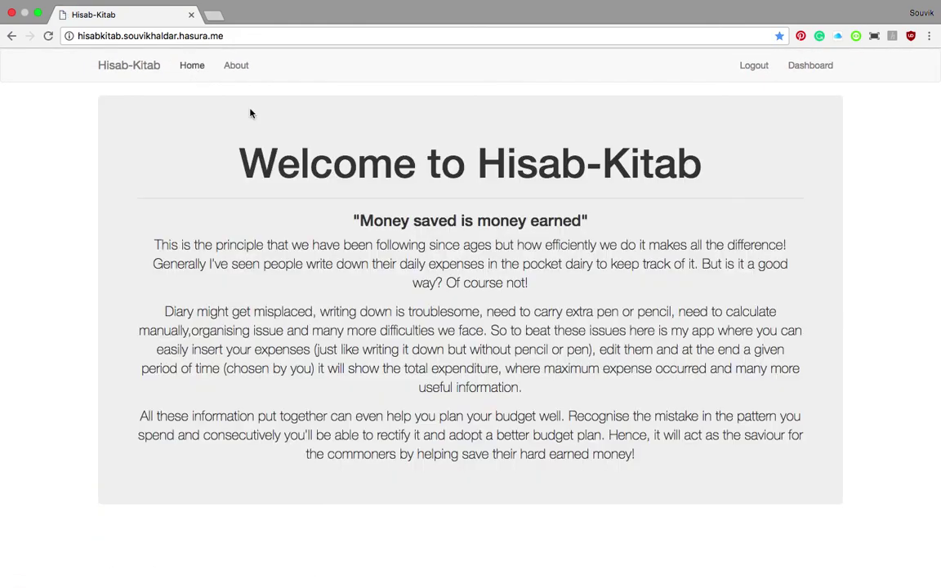